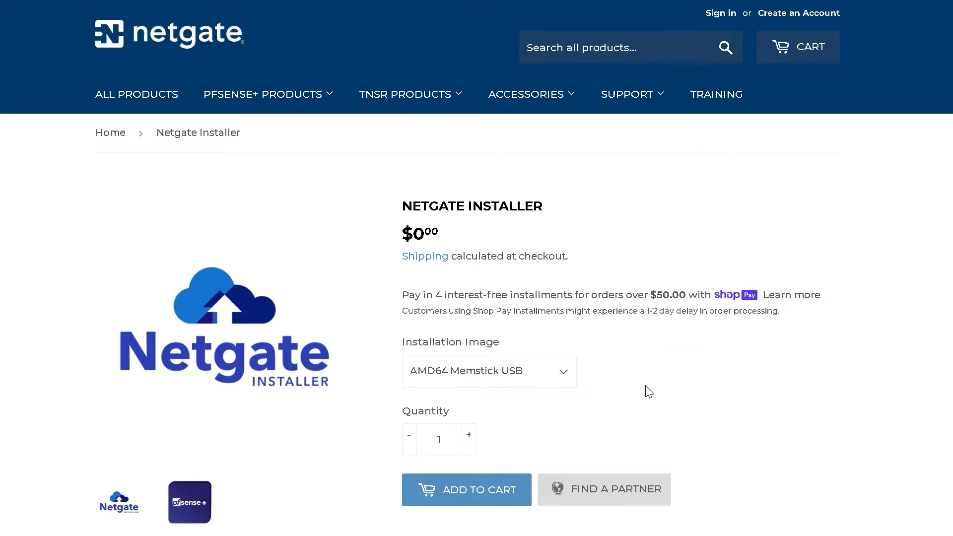
# - Choose the AMD64 Memstick USB image, add the free Netgate Installer to the cart, and view the cart
pyautogui.click(567, 373)
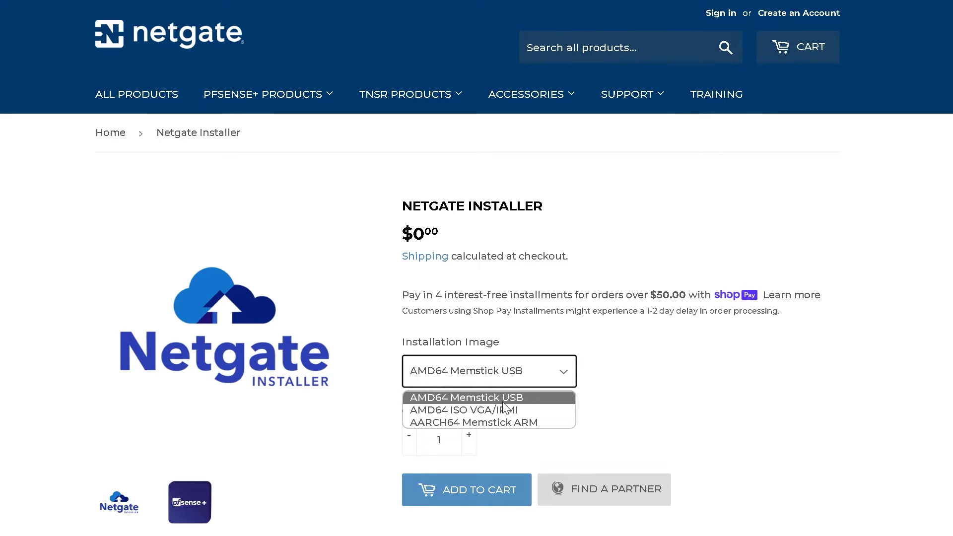
pyautogui.click(643, 399)
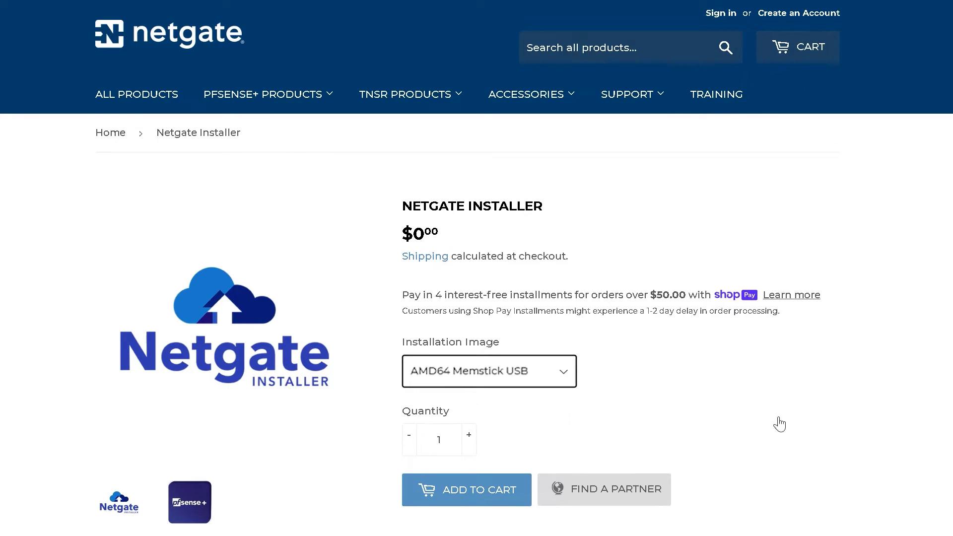
pyautogui.click(472, 492)
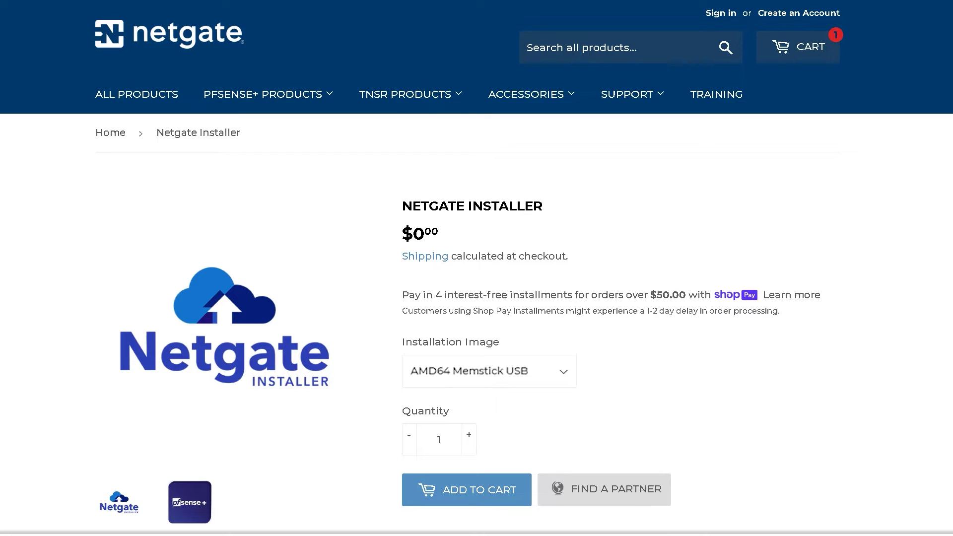
pyautogui.scroll(-1, 476, 268)
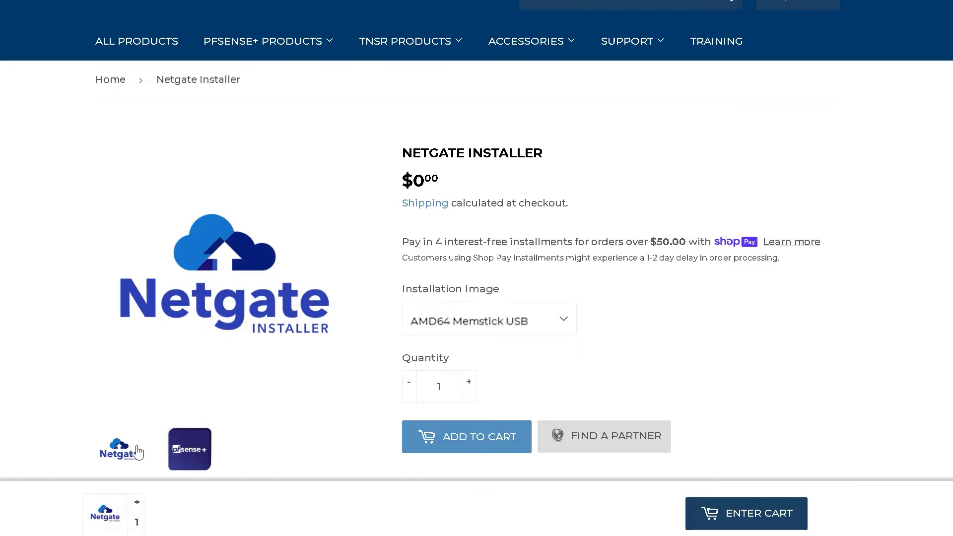
pyautogui.click(776, 525)
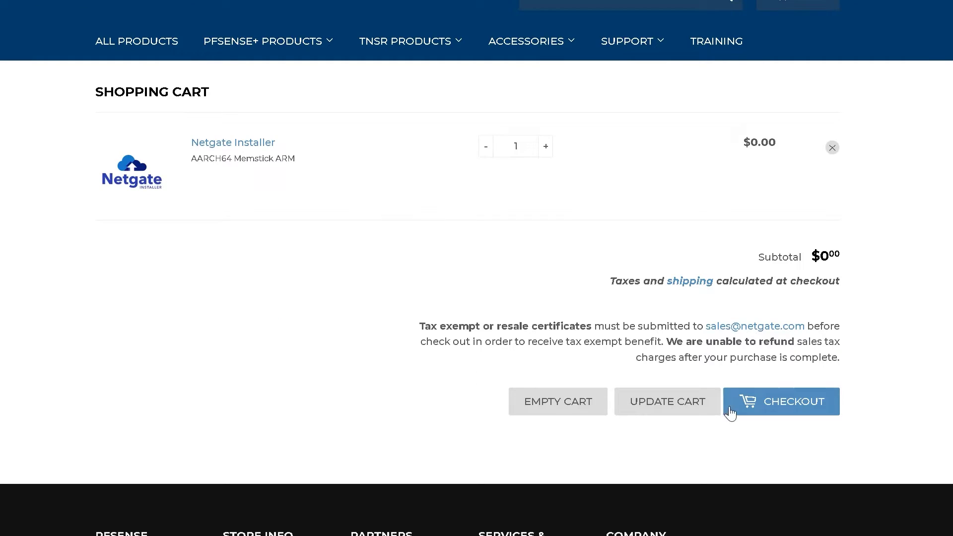
# - Check out the Netgate Installer from the Shopping Cart page
pyautogui.click(773, 406)
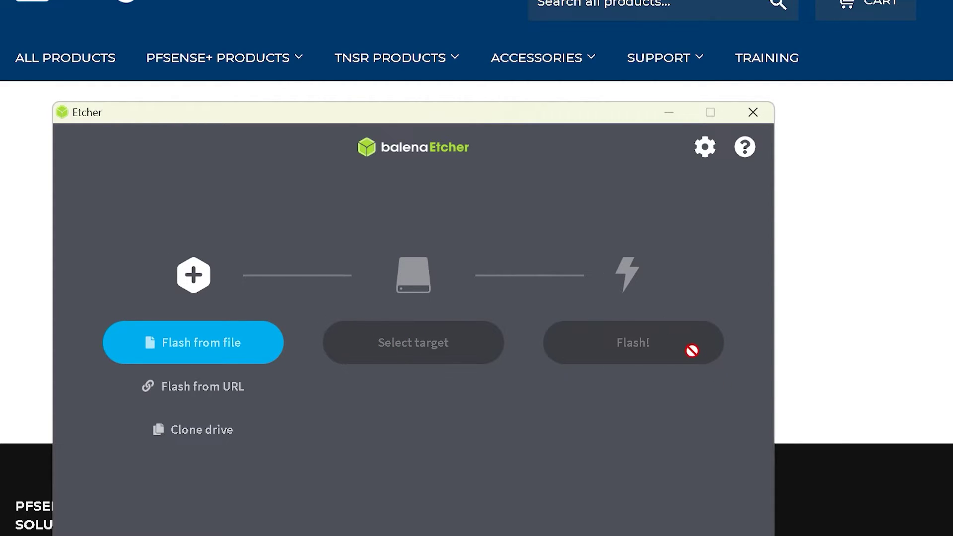
# - Close the balenaEtcher window
pyautogui.click(754, 114)
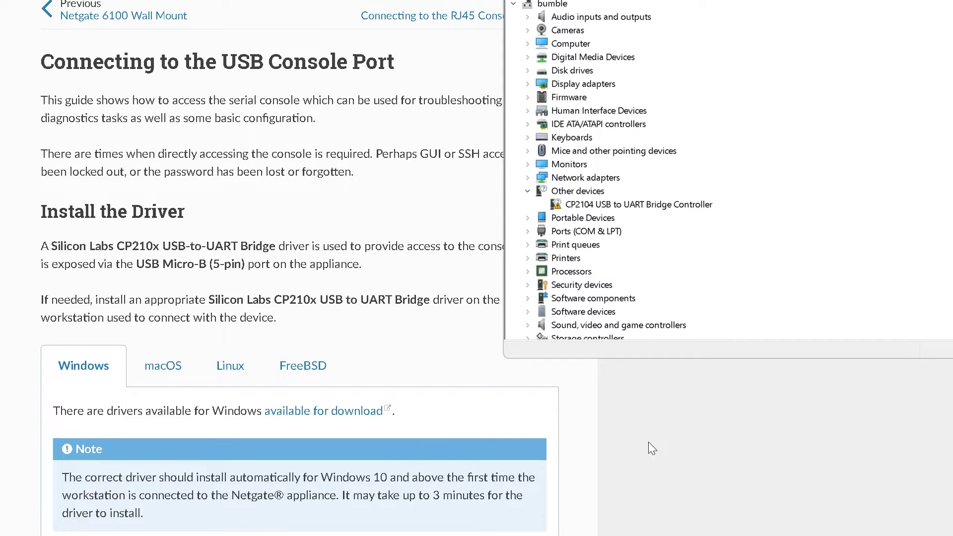
# - Follow the USB Console Port guide's link to the CP210x Windows driver downloads
pyautogui.click(344, 273)
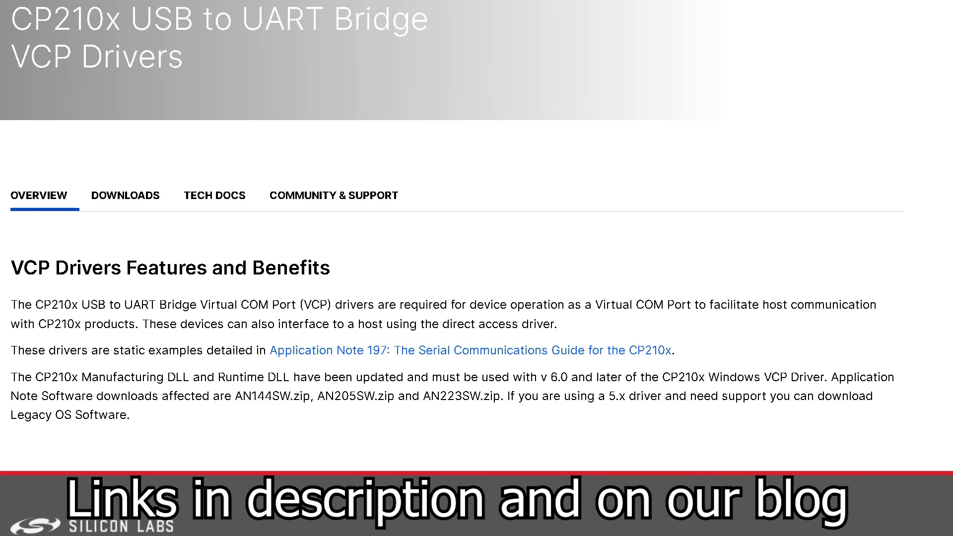
pyautogui.click(133, 195)
pyautogui.scroll(-5, 248, 375)
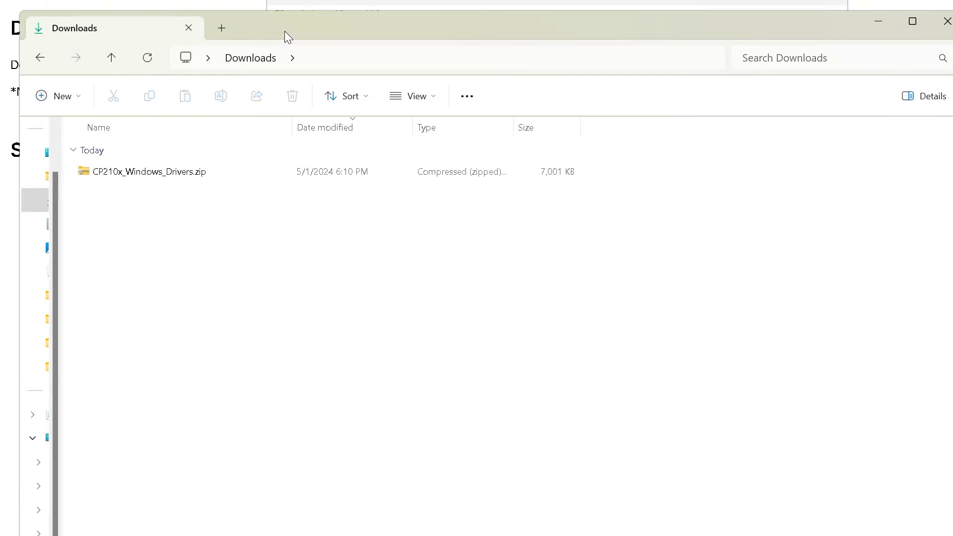
# - Extract CP210x_Windows_Drivers.zip into its suggested folder
pyautogui.rightClick(133, 180)
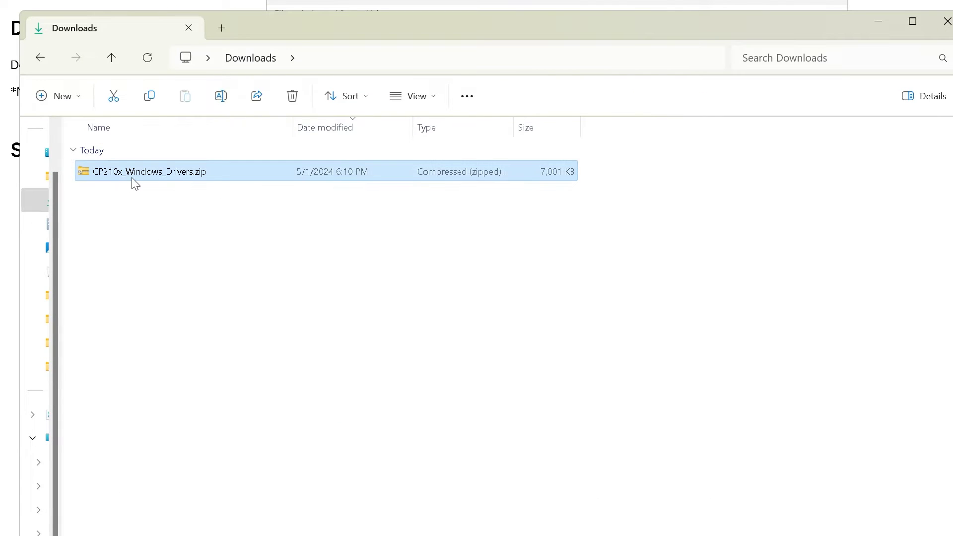
pyautogui.click(202, 312)
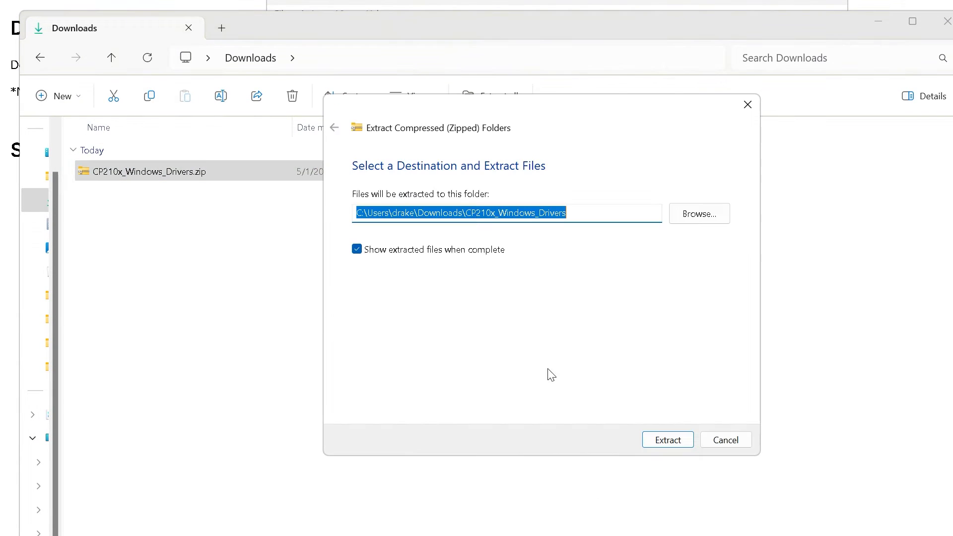
pyautogui.click(678, 438)
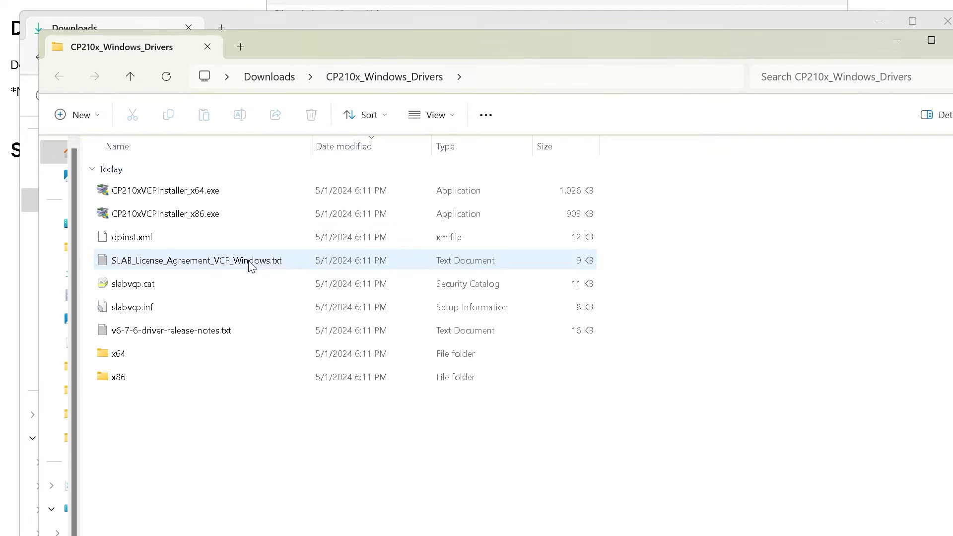
# - Copy the extracted CP210x_Windows_Drivers folder's full path from the address bar
pyautogui.click(510, 76)
pyautogui.rightClick(511, 77)
pyautogui.click(554, 116)
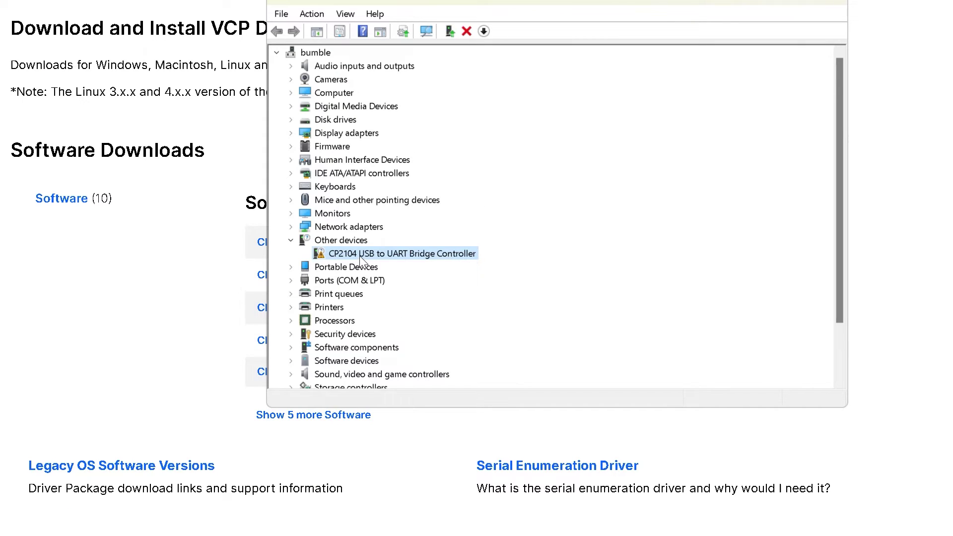
# - Update the CP2104 bridge driver from the pasted CP210x_Windows_Drivers folder path
pyautogui.rightClick(361, 261)
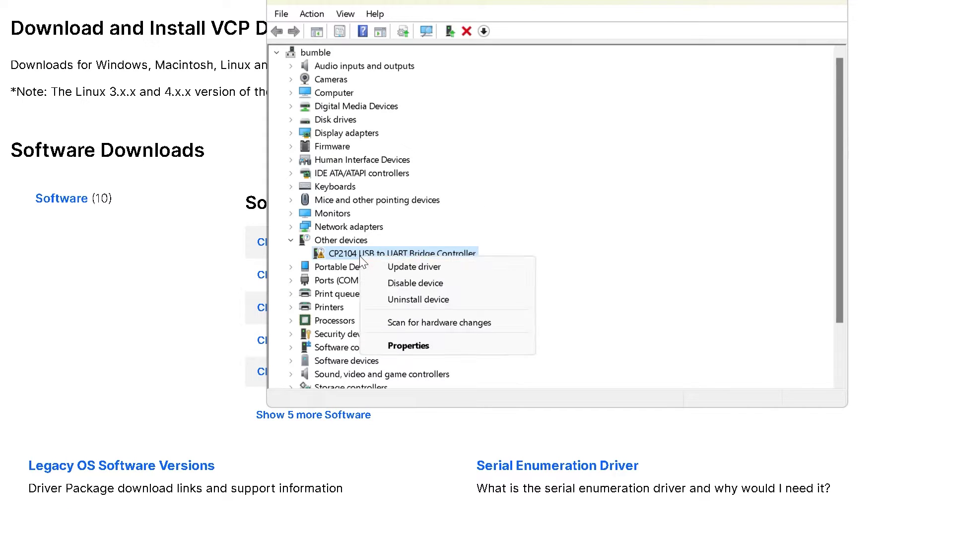
pyautogui.click(458, 267)
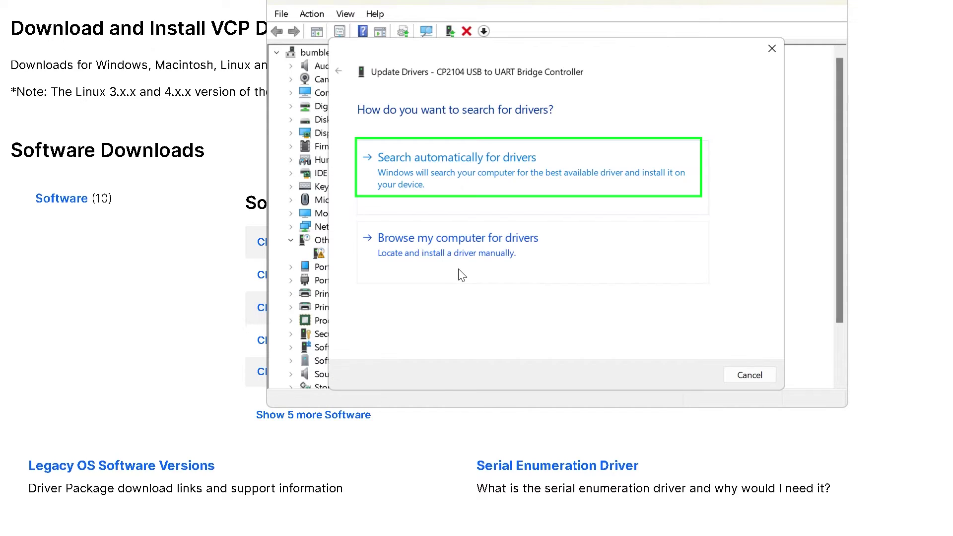
pyautogui.click(457, 262)
pyautogui.rightClick(426, 169)
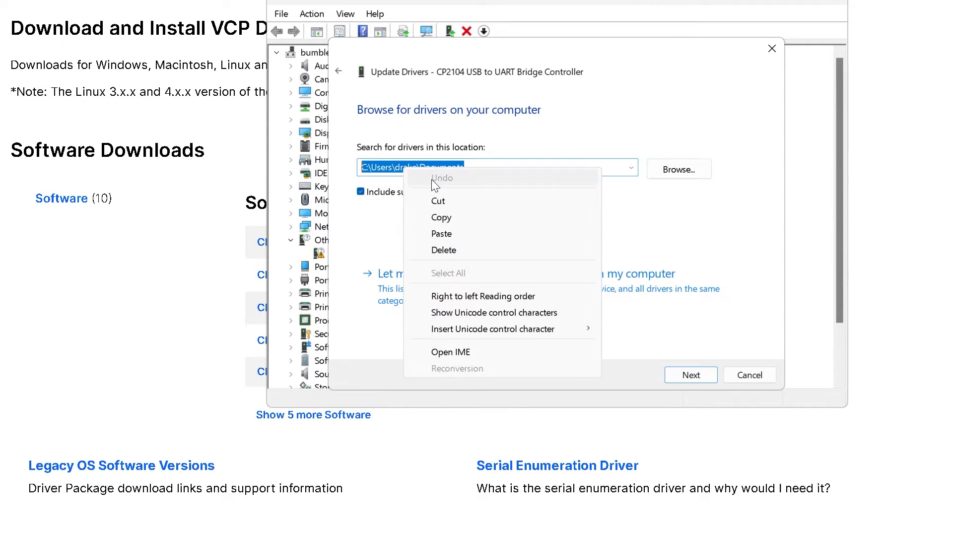
pyautogui.click(463, 234)
pyautogui.click(665, 119)
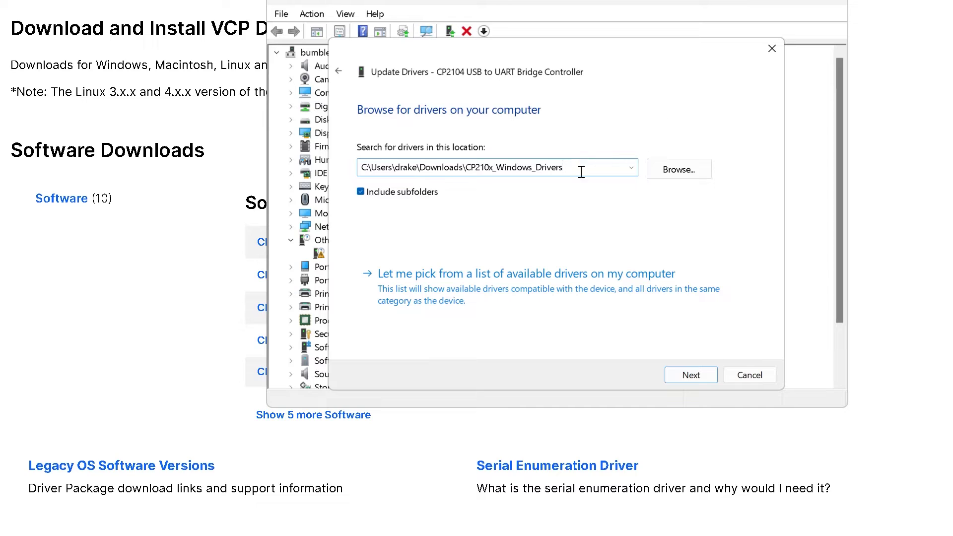
pyautogui.click(685, 375)
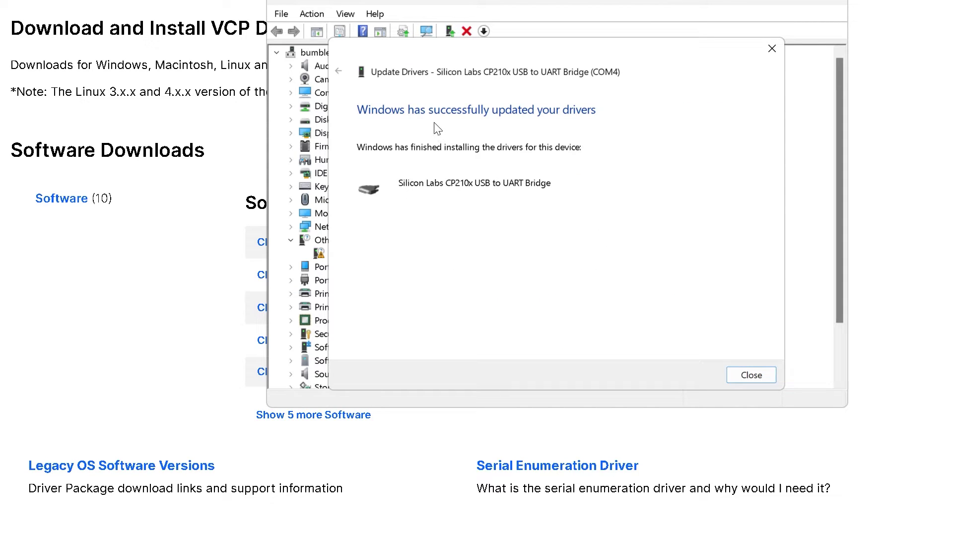
pyautogui.click(750, 375)
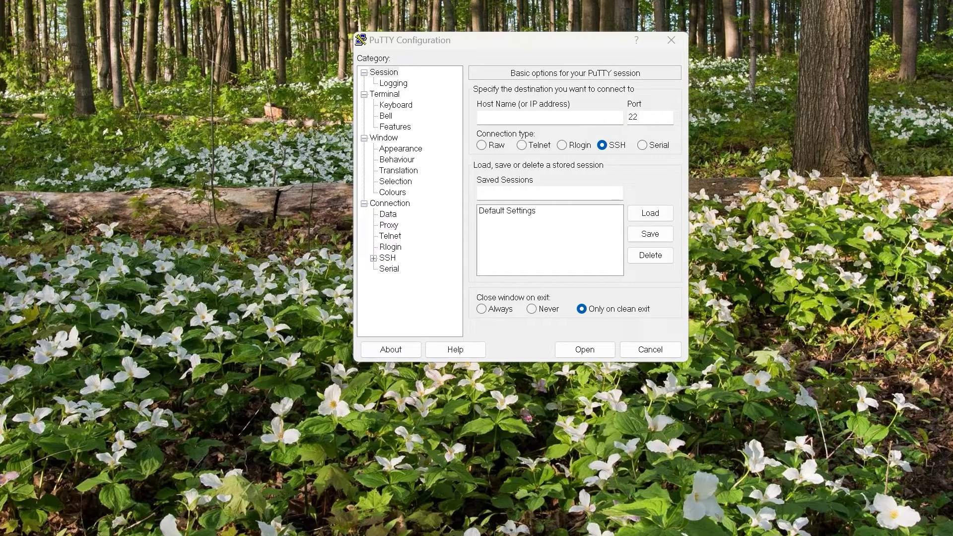
# - Check in Device Manager (devmgmt.msc) which COM port the CP210x bridge uses
pyautogui.press('super+r')
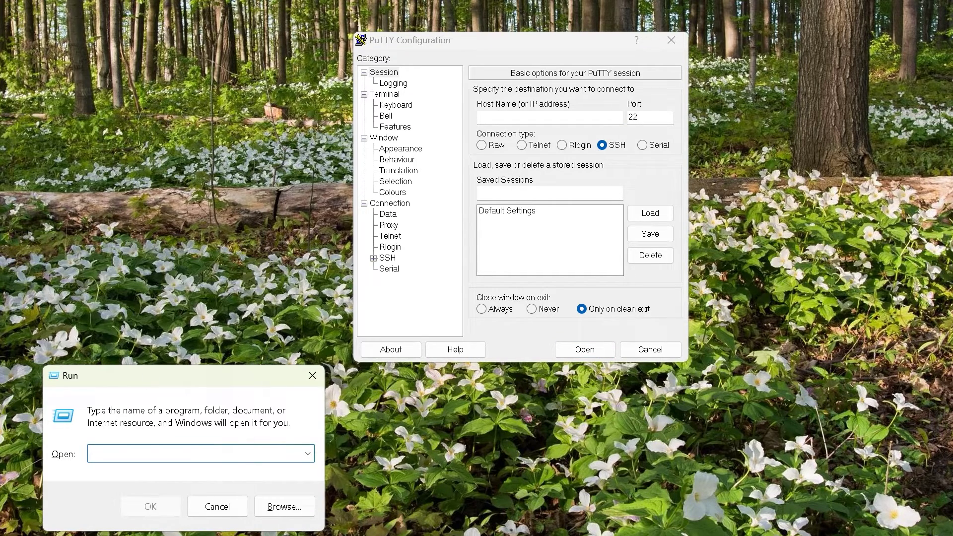
pyautogui.press('Escape')
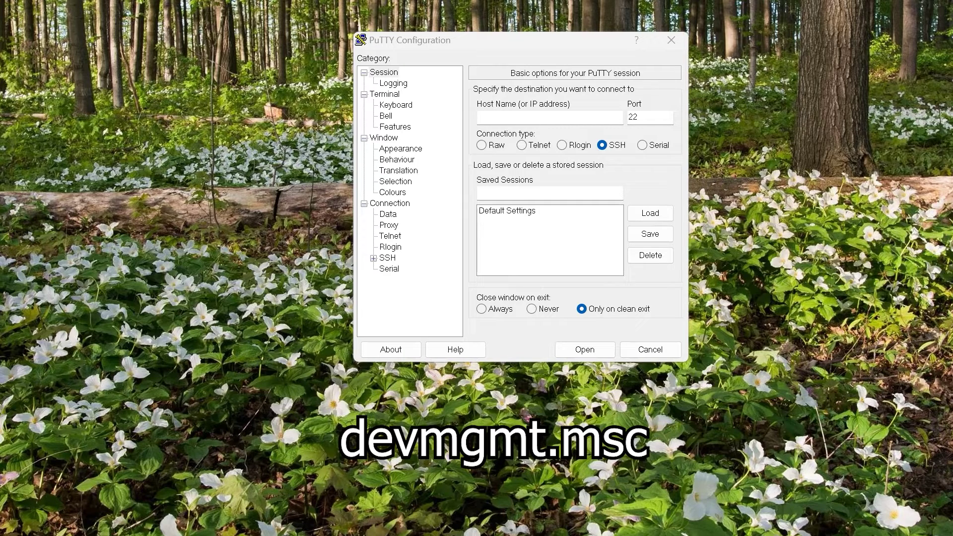
pyautogui.press('super+r')
pyautogui.write('devmgmt.msc')
pyautogui.press('Return')
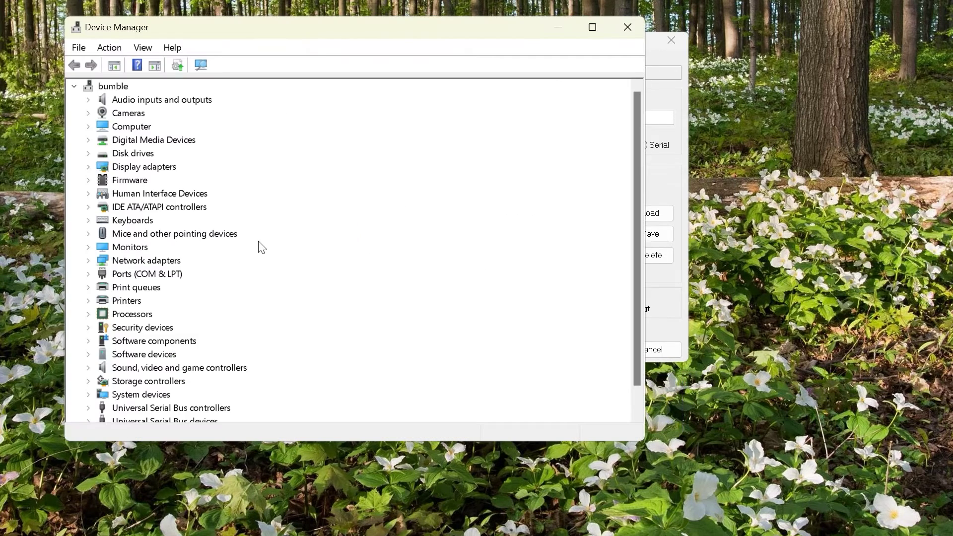
pyautogui.click(88, 274)
pyautogui.click(199, 301)
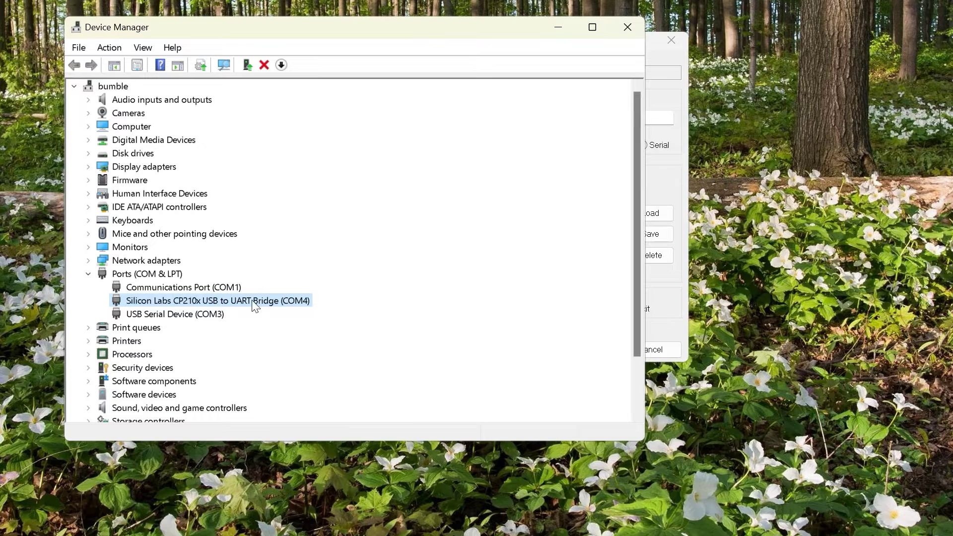
pyautogui.click(627, 27)
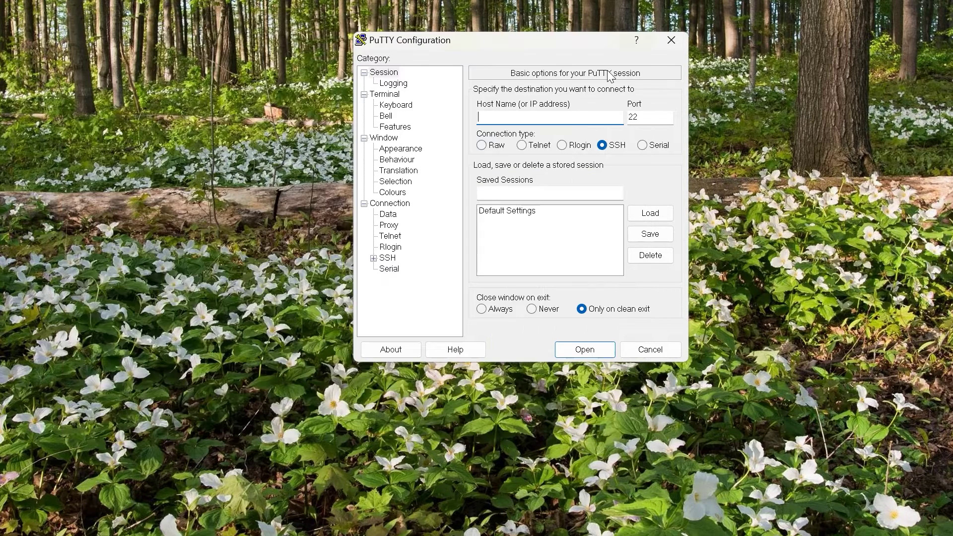
# - Set PuTTY to a Serial connection on COM4 at speed 115200
pyautogui.click(642, 145)
pyautogui.click(500, 122)
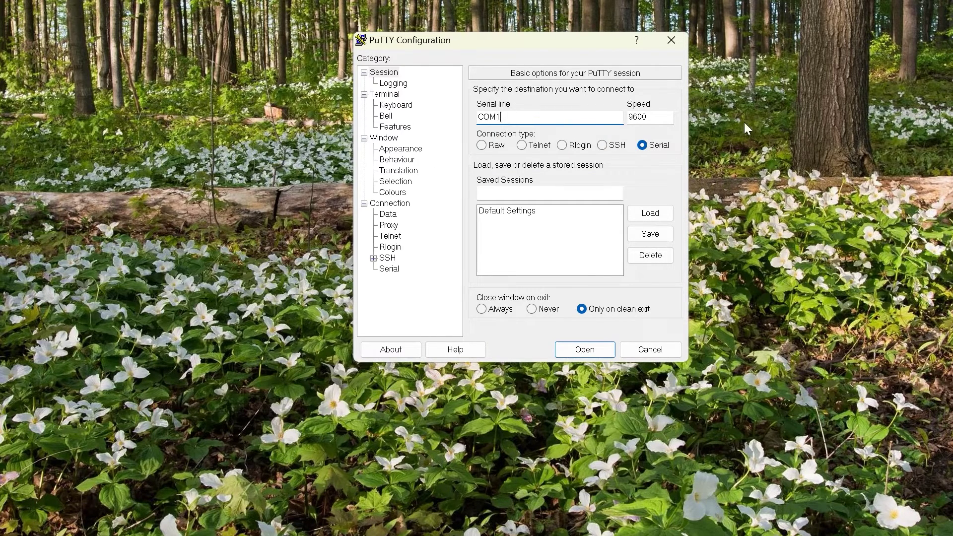
pyautogui.press('BackSpace')
pyautogui.write('4')
pyautogui.press('Tab')
pyautogui.write('115200')
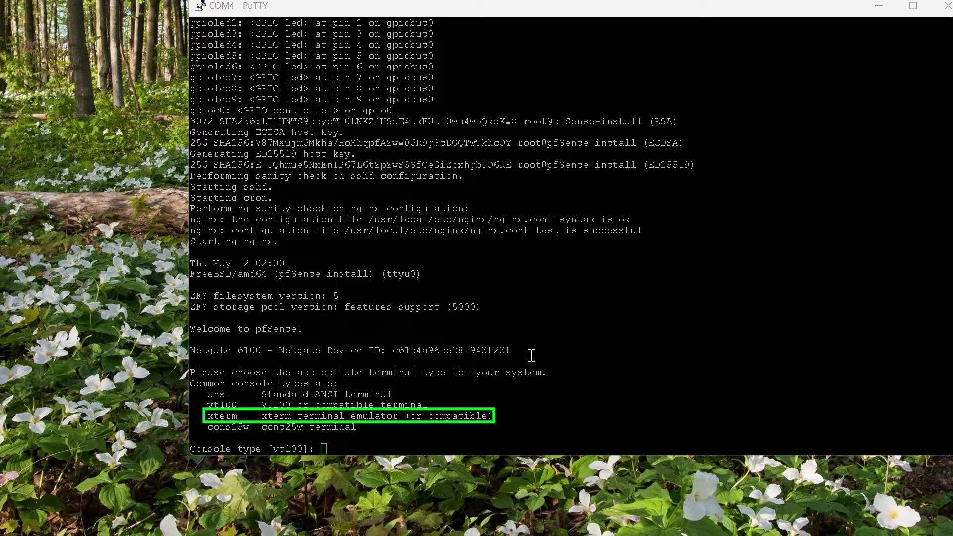
# - Enter xterm as the console type
pyautogui.write('xterm')
pyautogui.press('Return')
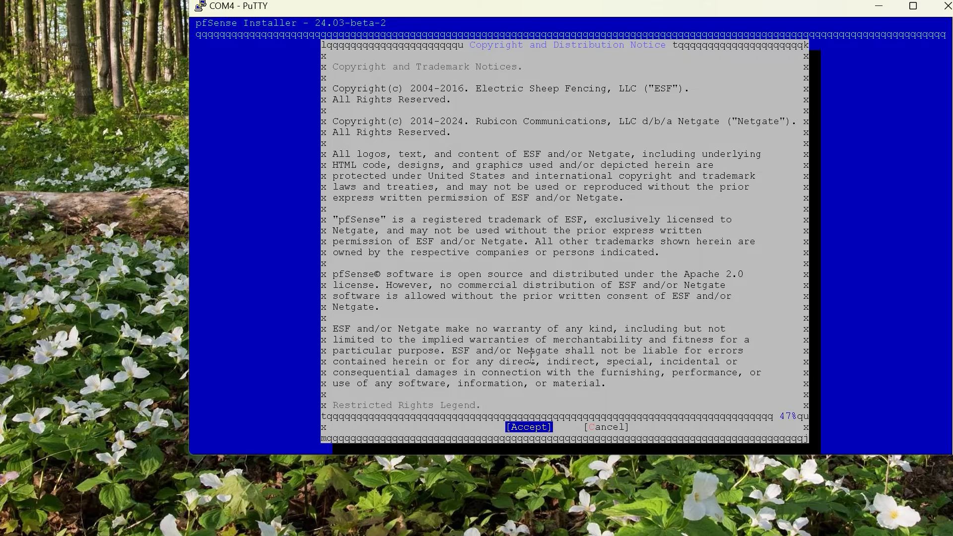
# - Accept the notice, choose Install with no config restore, and keep LAN igc0 and WAN ix3
pyautogui.press('Return')
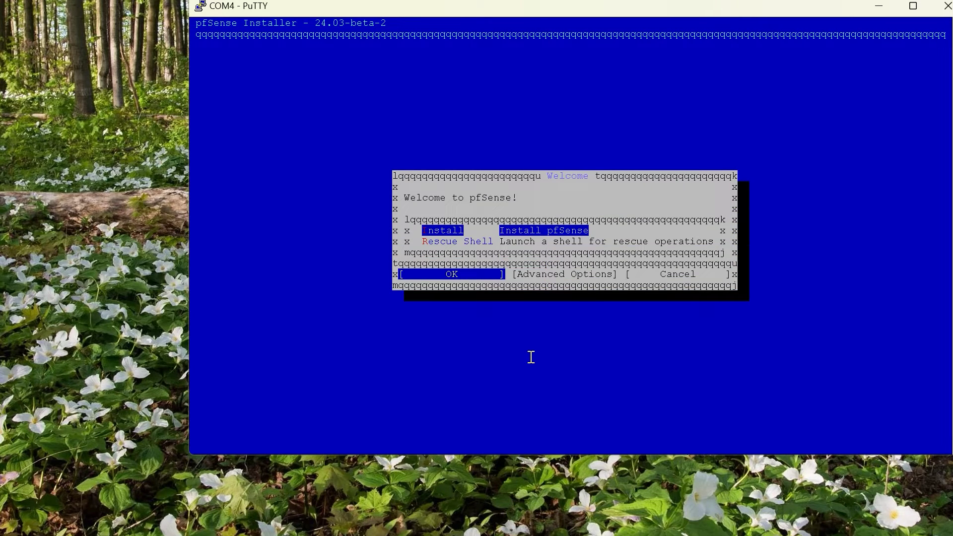
pyautogui.press('Return')
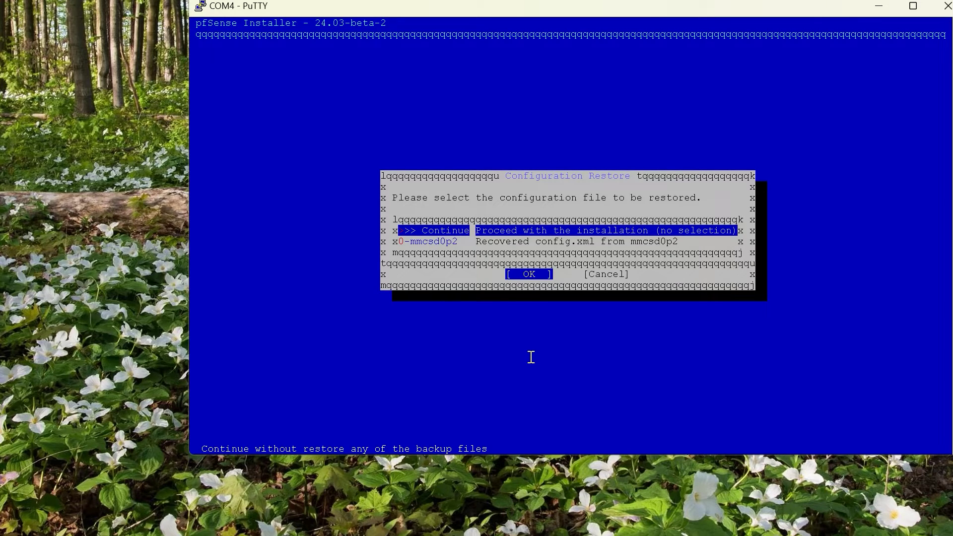
pyautogui.press('Return')
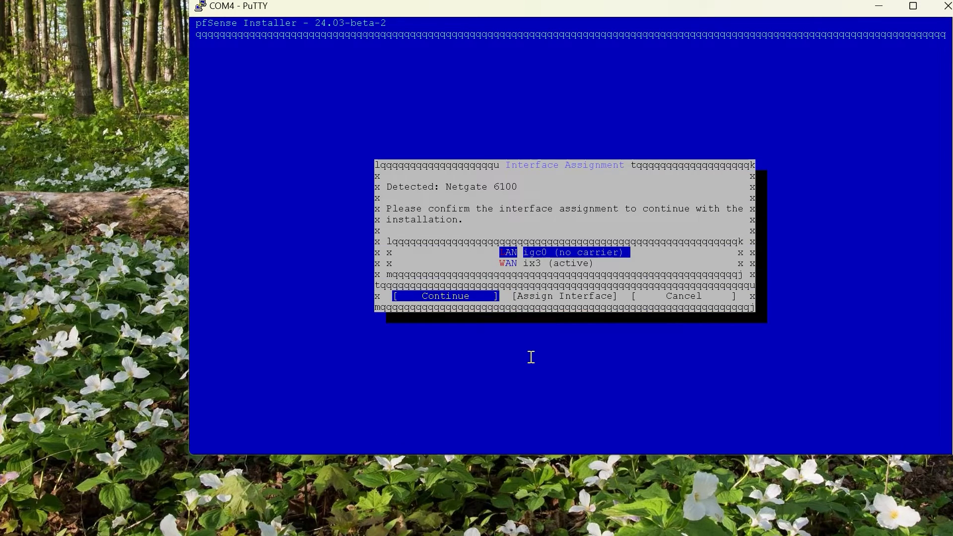
pyautogui.press('Down')
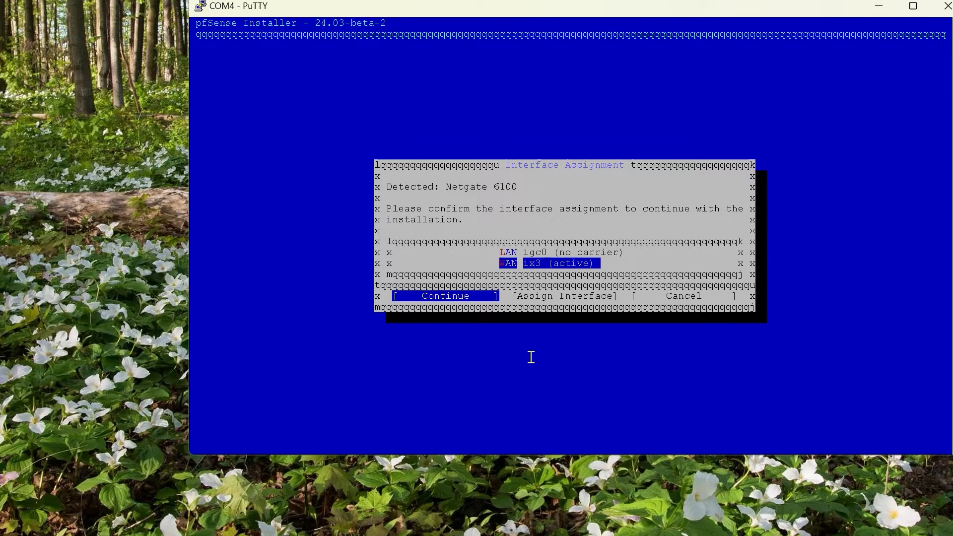
pyautogui.press('Return')
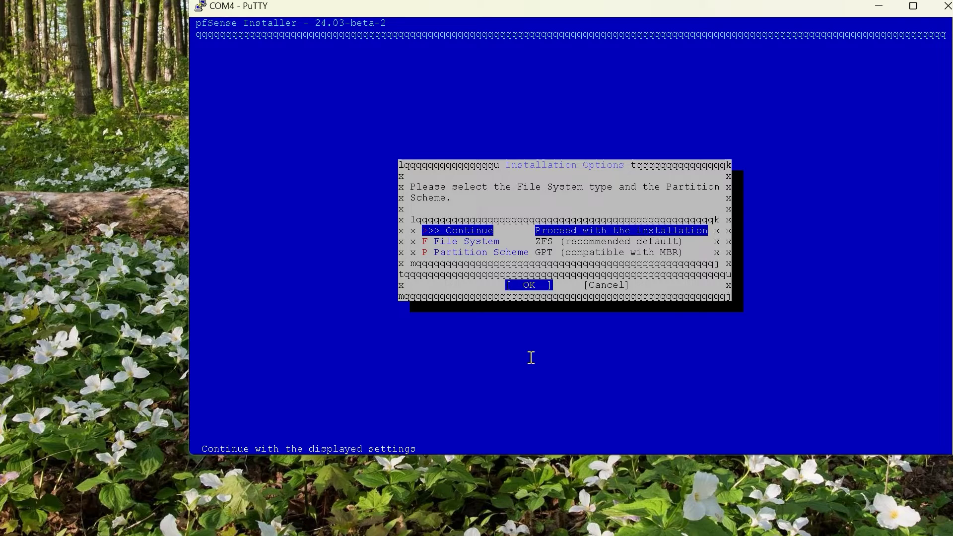
# - Keep ZFS with GPT, choose a stripe pool on mmcsd0, and confirm erasing that disk
pyautogui.press('Return')
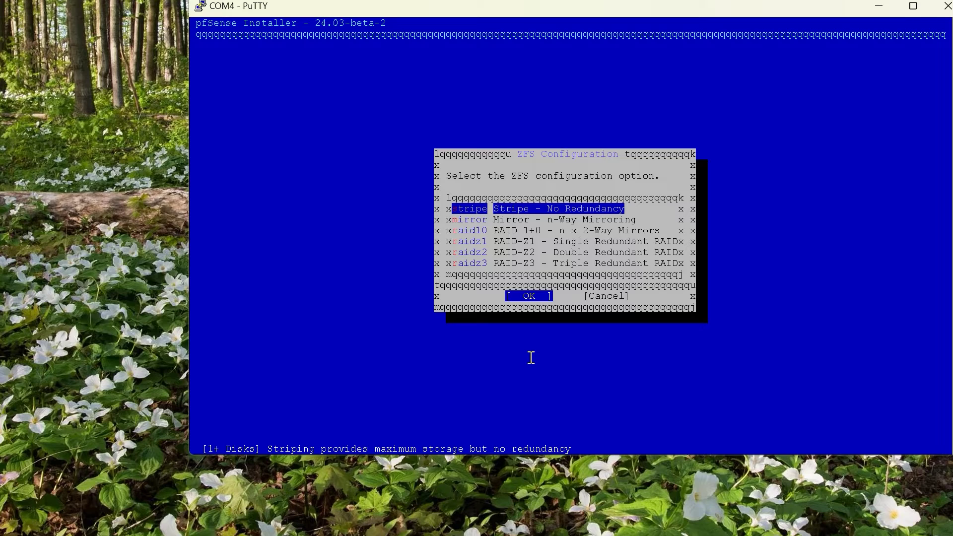
pyautogui.press('Return')
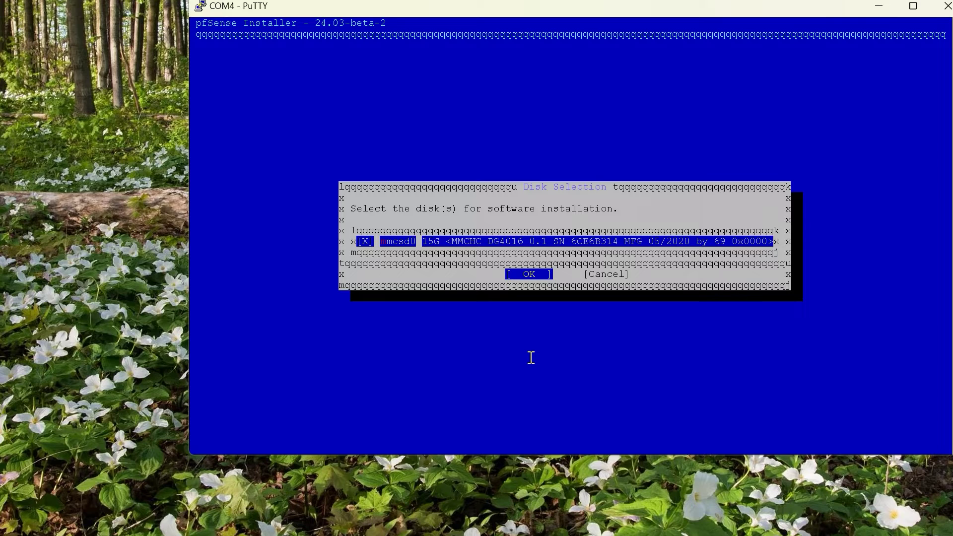
pyautogui.press('Return')
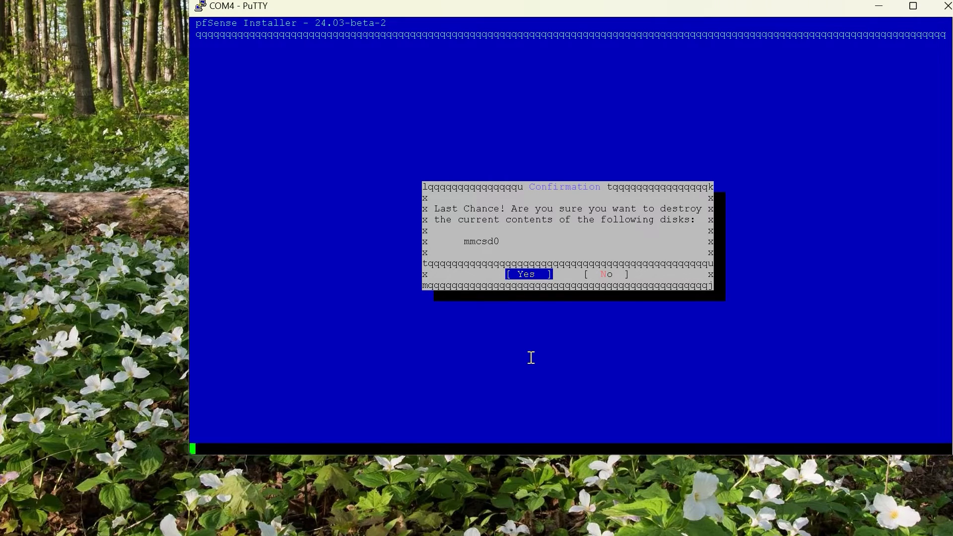
pyautogui.press('Return')
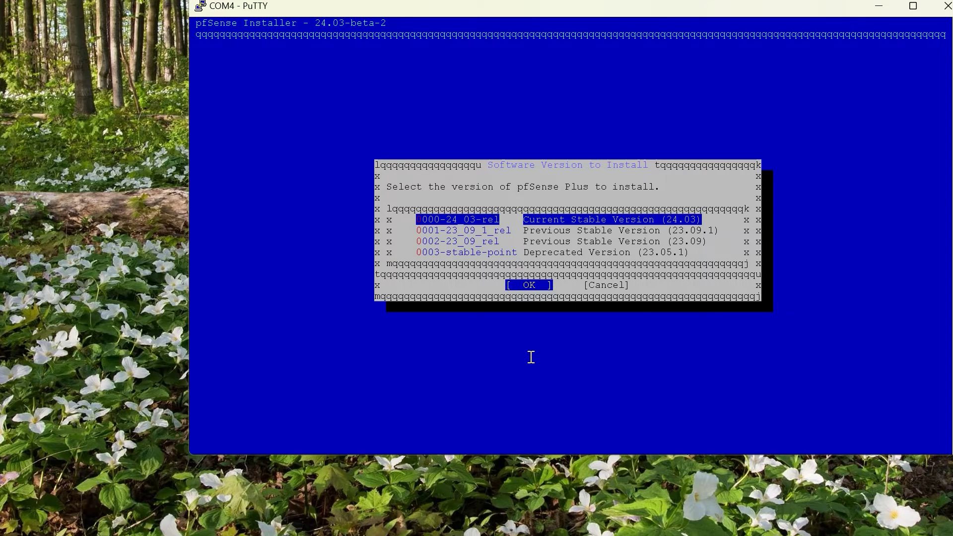
# - Install the current stable pfSense Plus 24.03 release onto the wiped mmcsd0
pyautogui.press('Return')
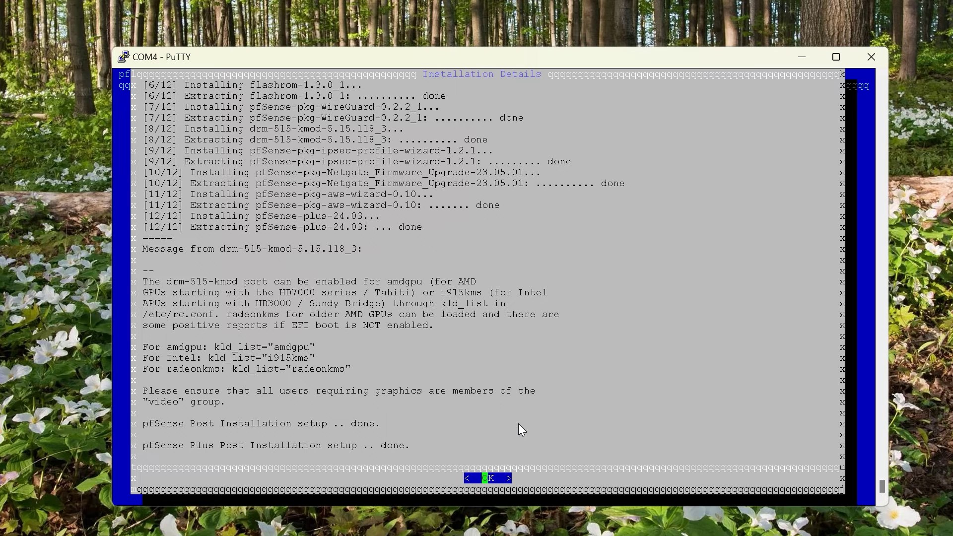
# - Close the installation details log and dismiss the web GUI's user survey notice
pyautogui.press('Return')
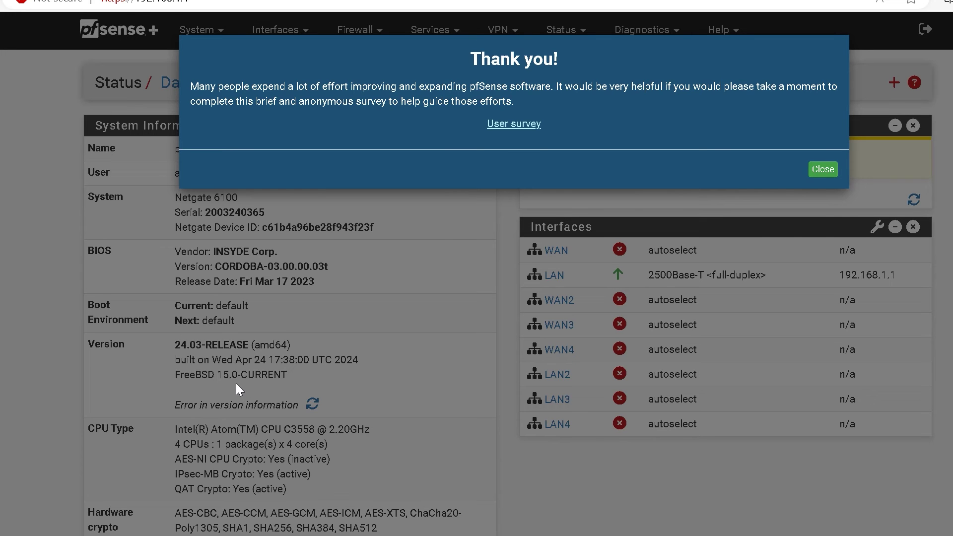
pyautogui.click(823, 169)
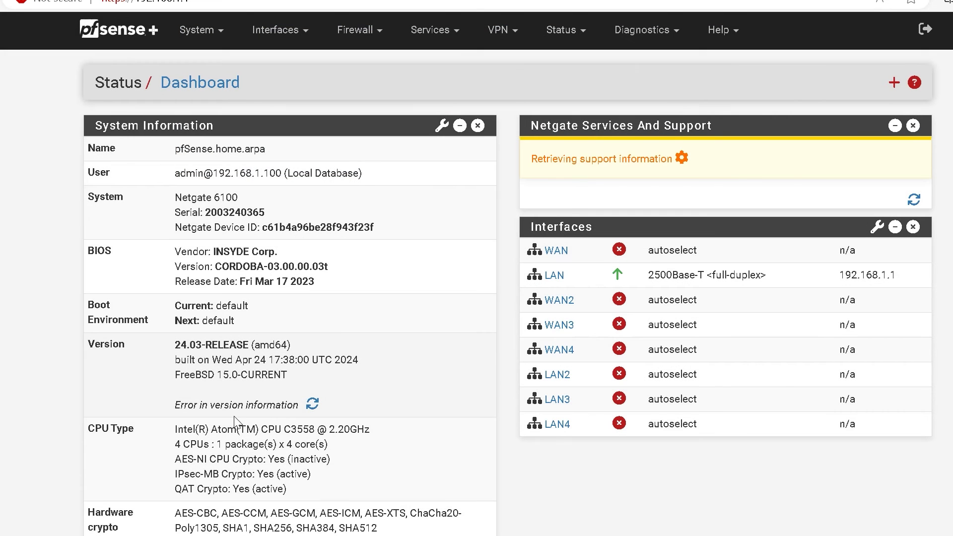
# - Highlight the dashboard's 24.03-RELEASE version, then go to Diagnostics > Command Prompt
pyautogui.doubleClick(211, 345)
pyautogui.click(209, 379)
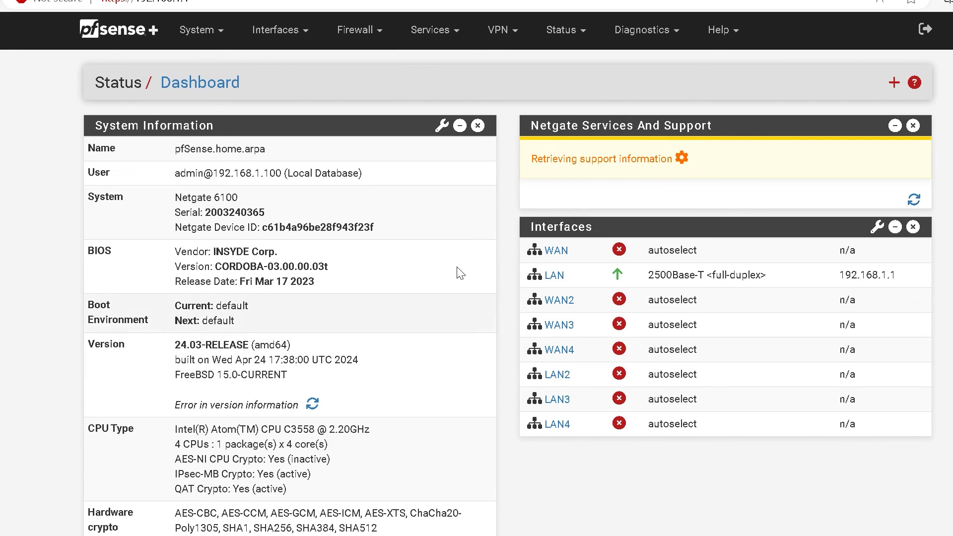
pyautogui.click(645, 31)
pyautogui.click(673, 131)
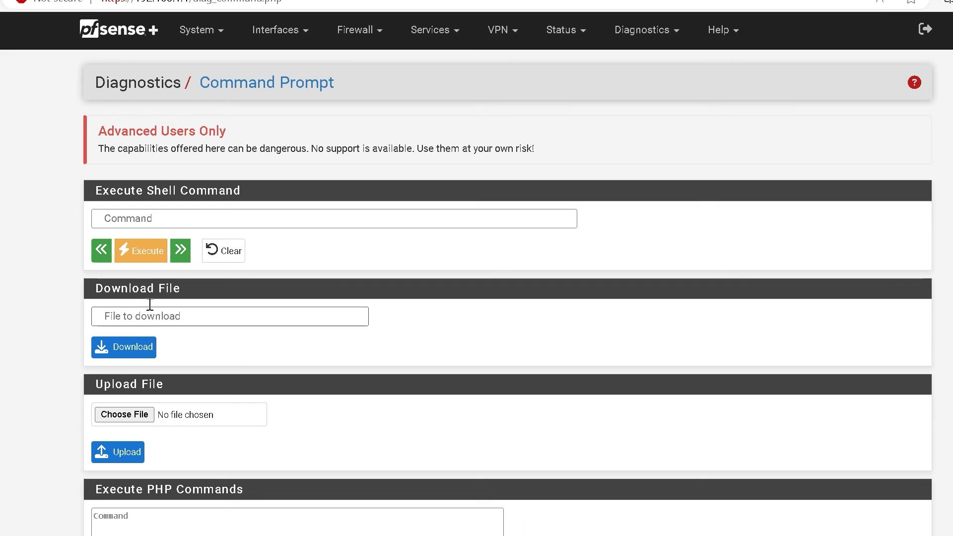
# - Run df as a shell command, then replace it with mount and run that
pyautogui.click(149, 238)
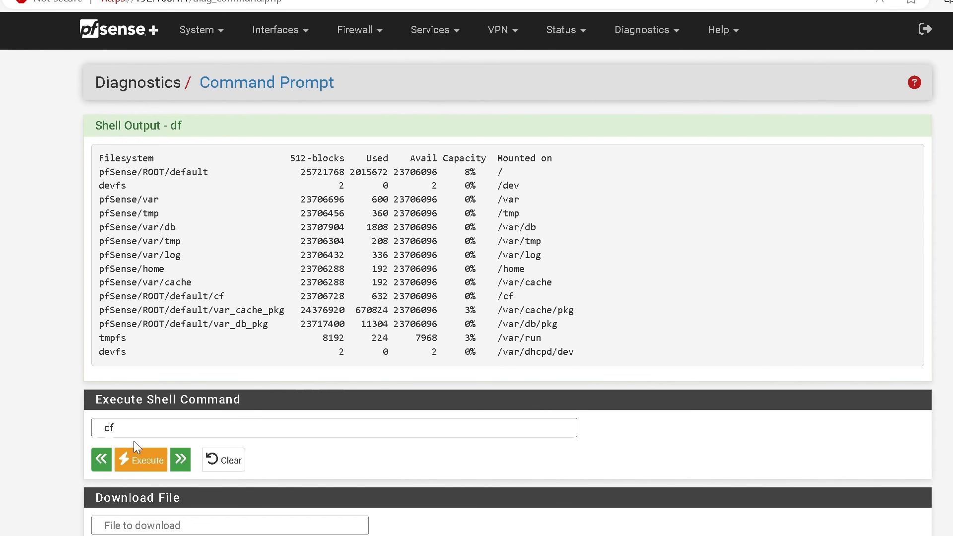
pyautogui.moveTo(130, 428); pyautogui.dragTo(42, 418)
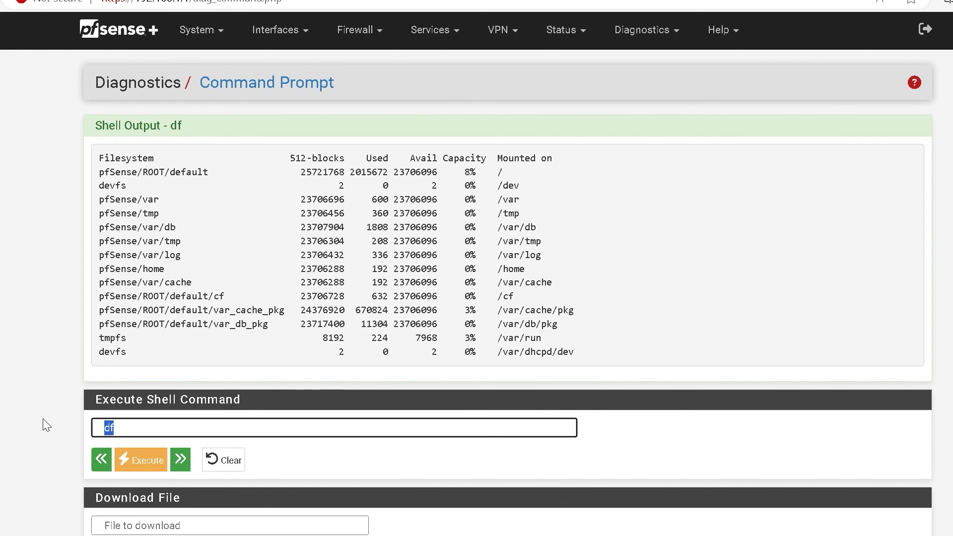
pyautogui.write('mount')
pyautogui.press('Return')
# - Highlight the zfs entries on the root, /var, cache and cf mount lines
pyautogui.moveTo(247, 158); pyautogui.dragTo(268, 158)
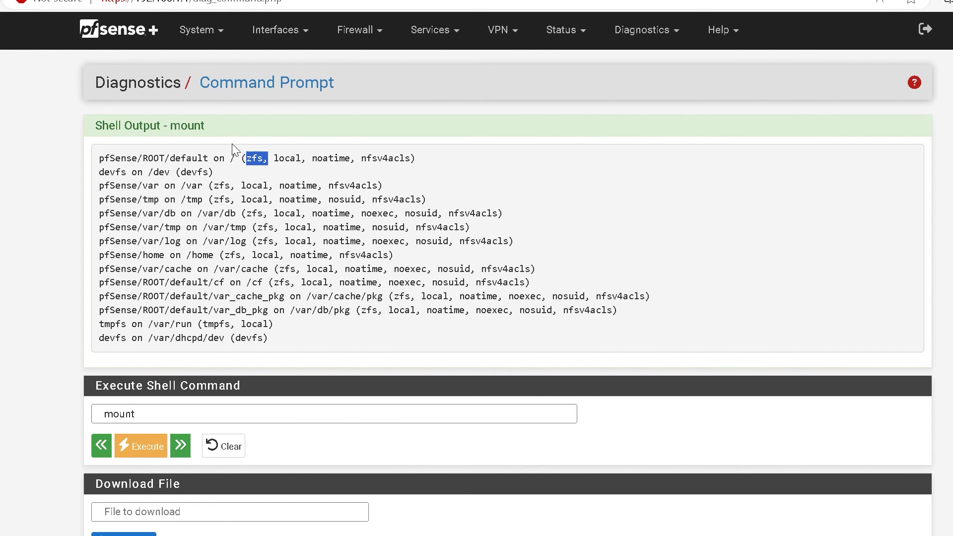
pyautogui.moveTo(235, 185); pyautogui.dragTo(285, 186)
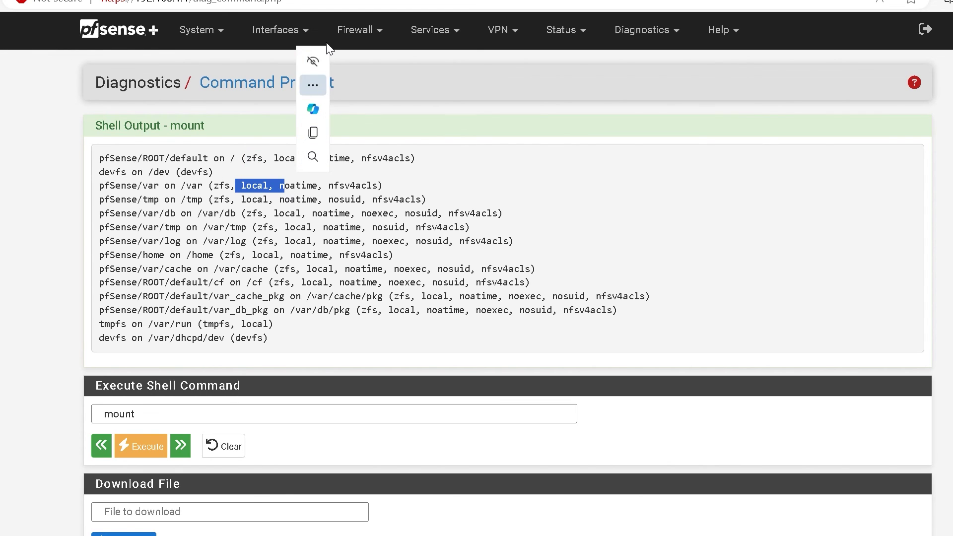
pyautogui.click(268, 228)
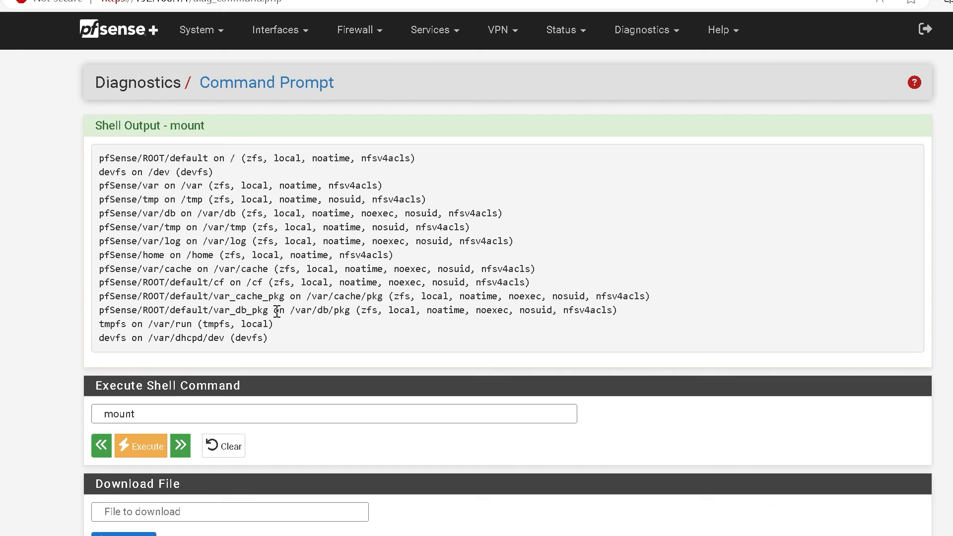
pyautogui.moveTo(339, 282); pyautogui.dragTo(233, 270)
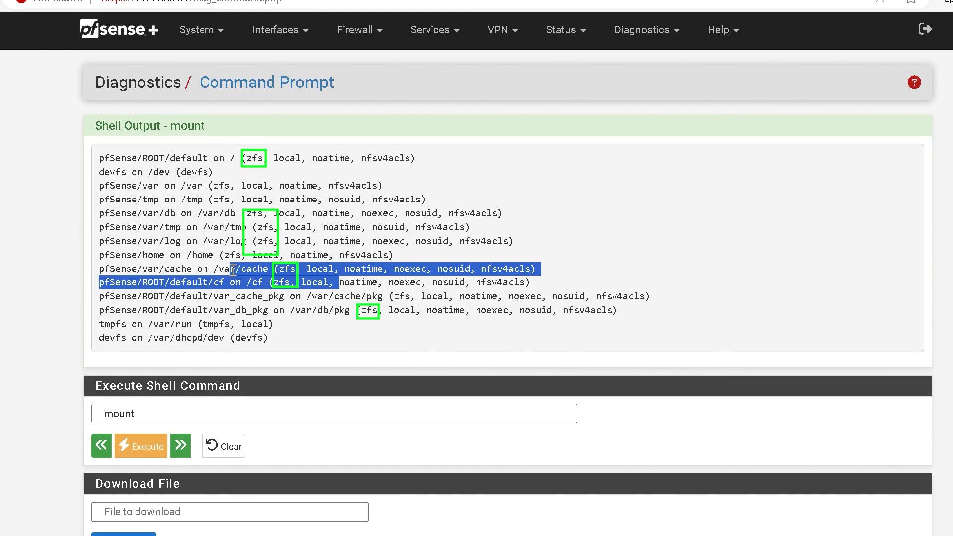
pyautogui.click(208, 321)
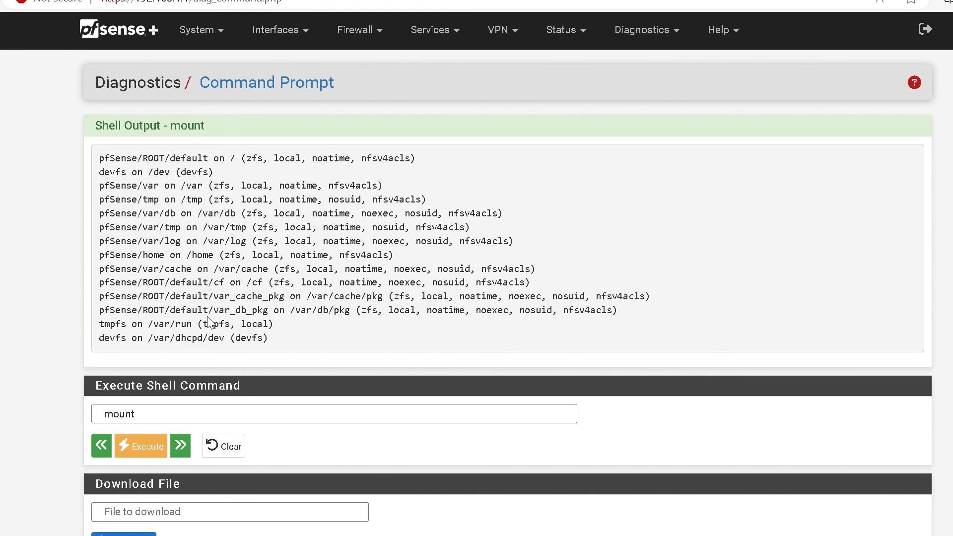